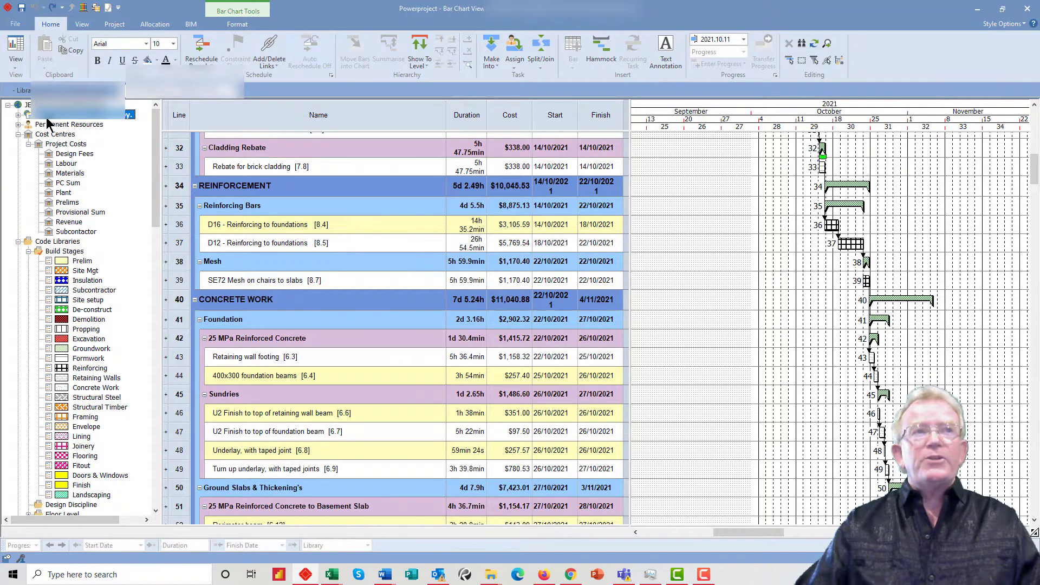
Step: Expand the permanent resources, site resources and project branches in the library tree, and go to the end of the task list
{"action": "left_click", "coordinate": [18, 125]}
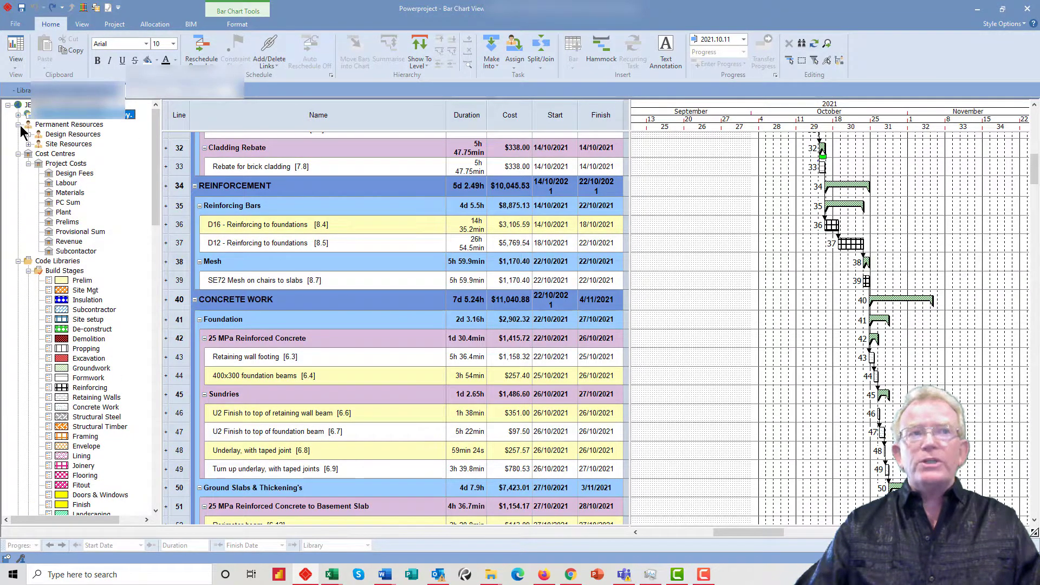
{"action": "left_click", "coordinate": [28, 144]}
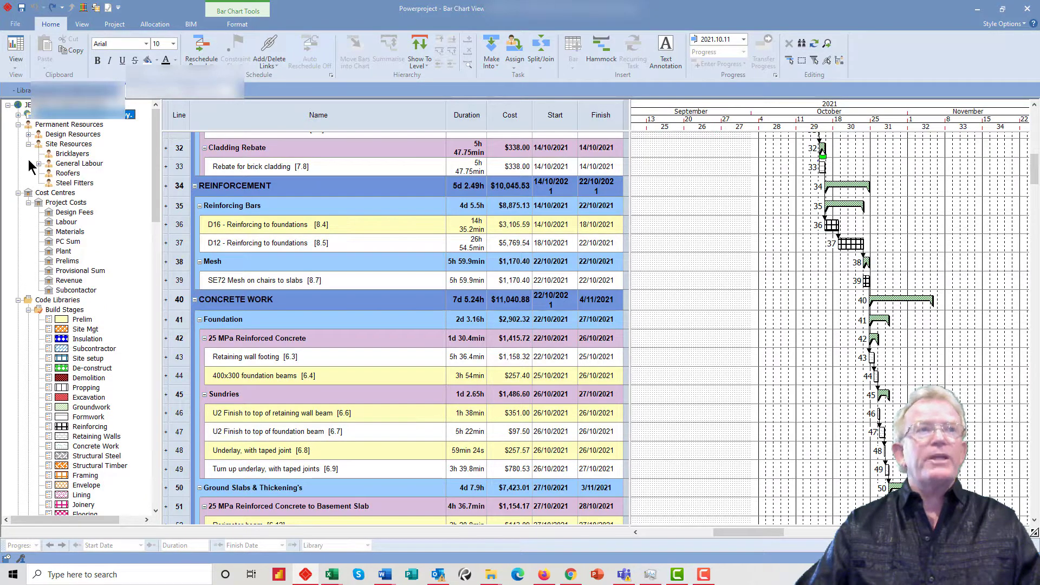
{"action": "left_click", "coordinate": [17, 115]}
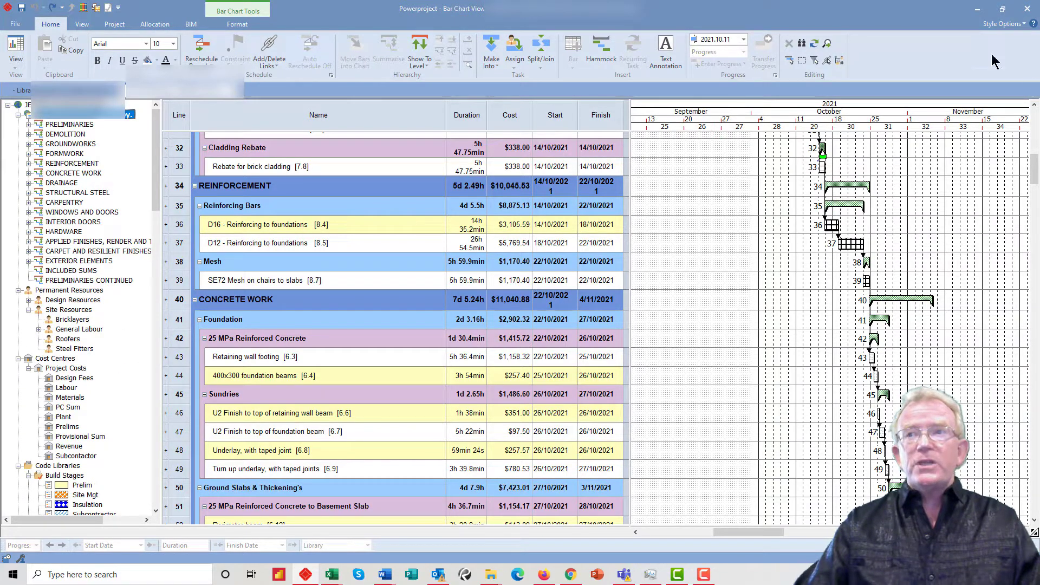
{"action": "left_click_drag", "start_coordinate": [1033, 161], "coordinate": [1034, 507]}
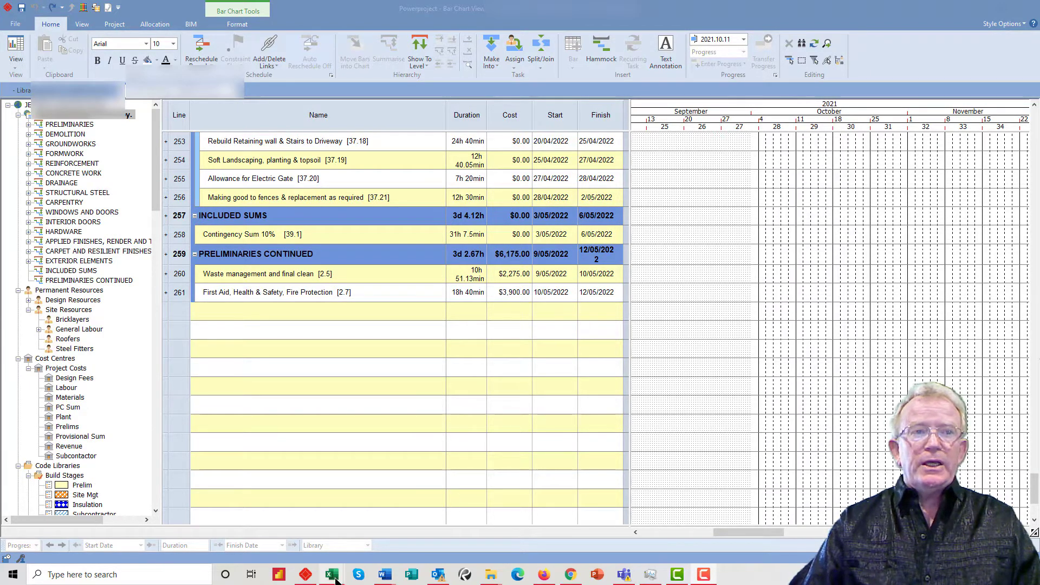
Step: Switch to the labour hours workbook in Excel and view its Final sheet
{"action": "mouse_move", "coordinate": [336, 581]}
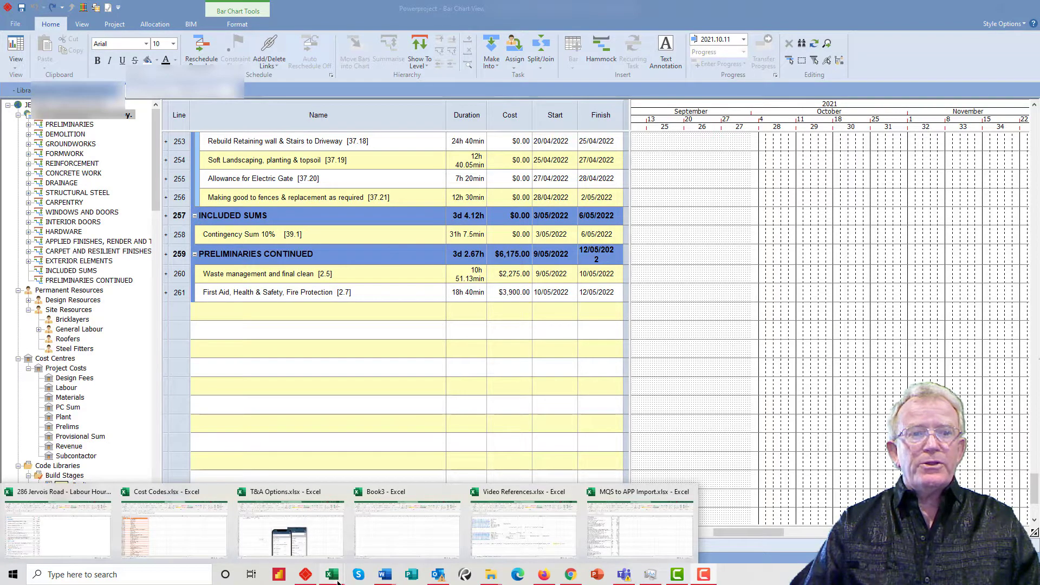
{"action": "left_click", "coordinate": [94, 525]}
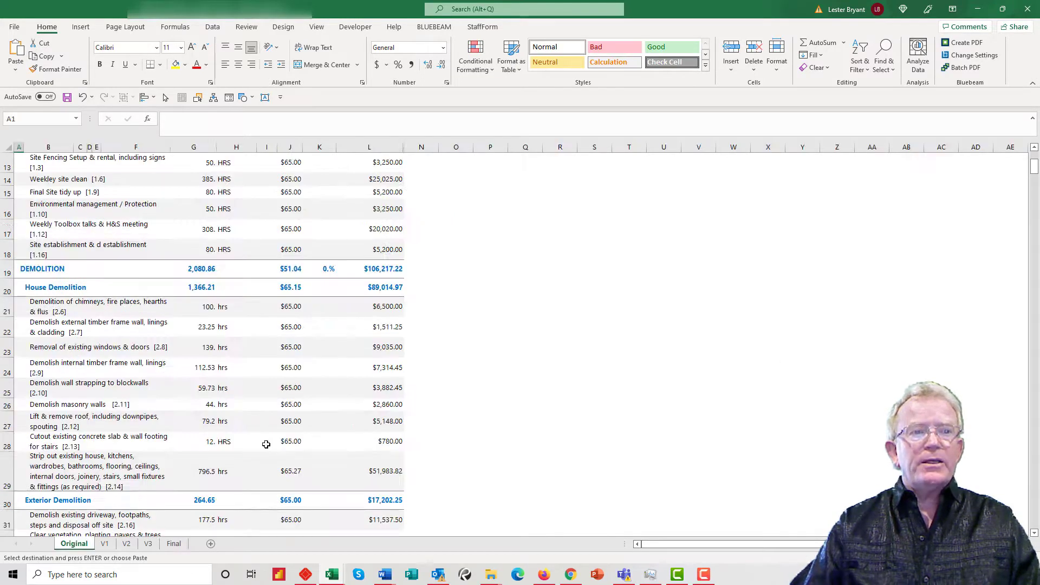
{"action": "left_click", "coordinate": [174, 544]}
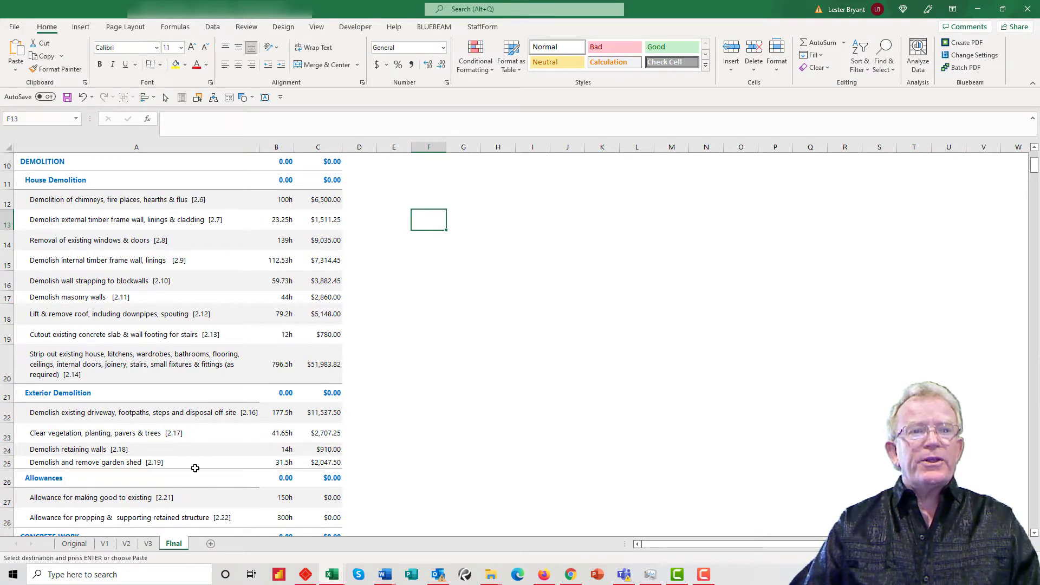
Step: Switch to the MQS to APP Import.xlsx workbook and copy its whole task table, columns A to C down to row 594
{"action": "mouse_move", "coordinate": [335, 579]}
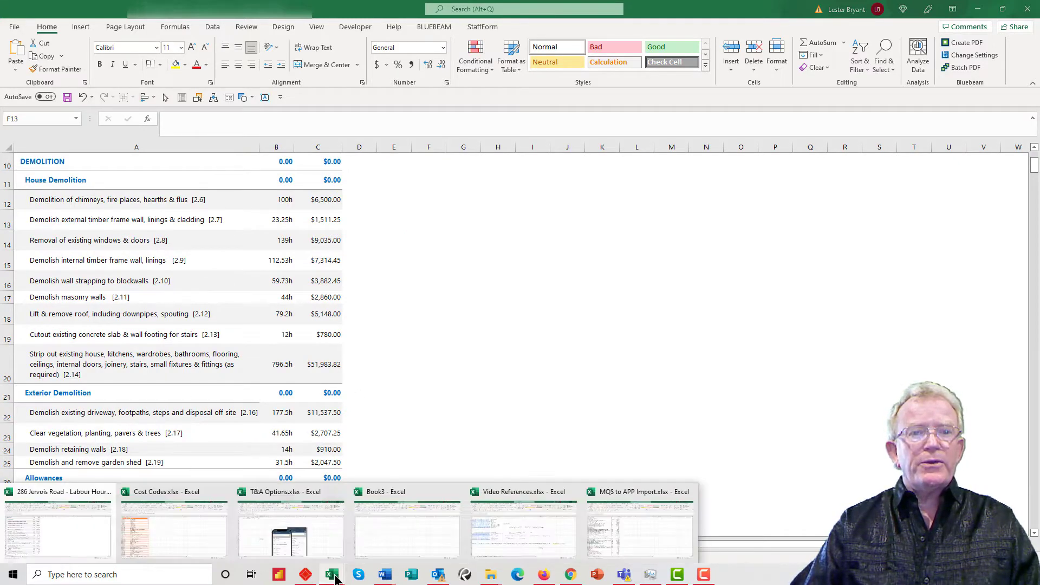
{"action": "left_click", "coordinate": [641, 530]}
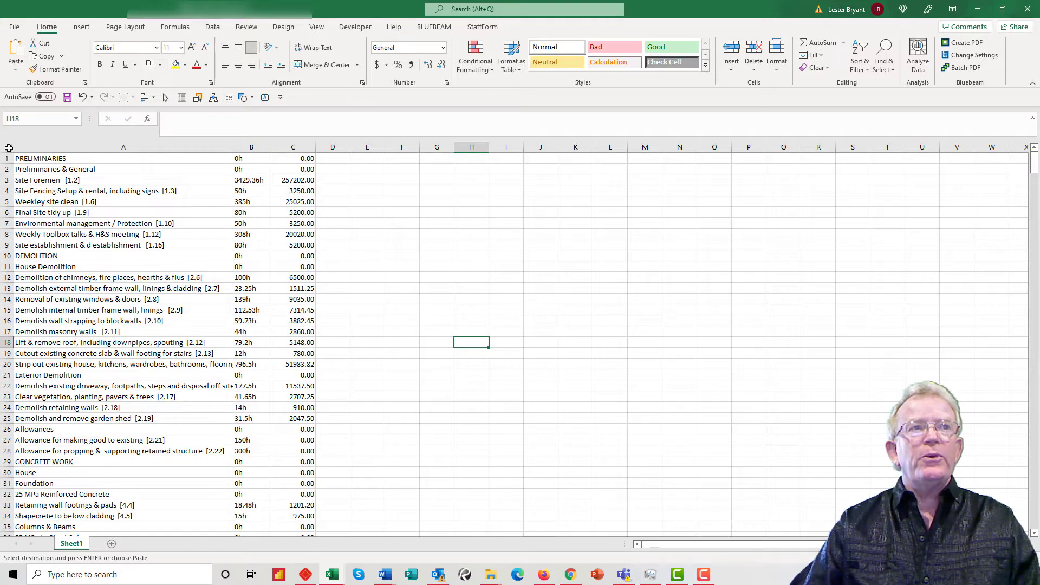
{"action": "left_click", "coordinate": [41, 159]}
{"action": "key", "text": "ctrl+shift+End"}
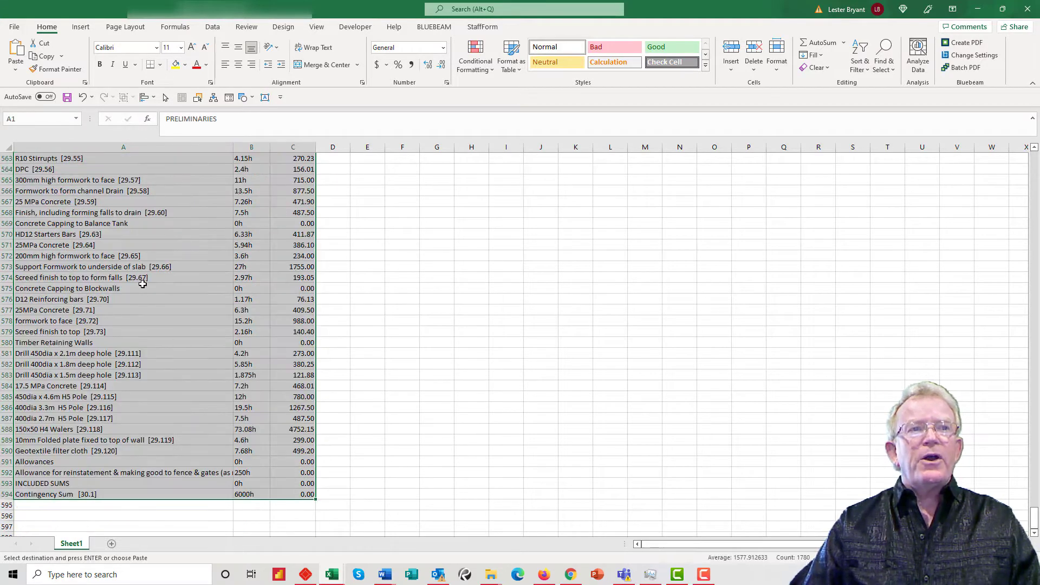
{"action": "right_click", "coordinate": [143, 284]}
{"action": "left_click", "coordinate": [169, 282]}
{"action": "key", "text": "ctrl+BackSpace"}
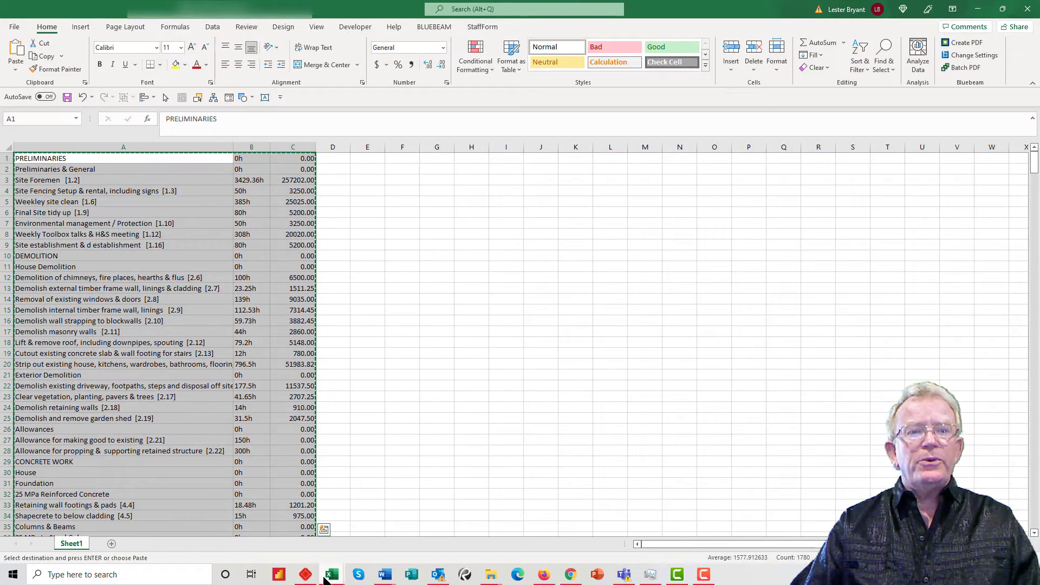
Step: Switch to Powerproject and paste the copied table as values into an empty row below the last task
{"action": "left_click", "coordinate": [305, 575]}
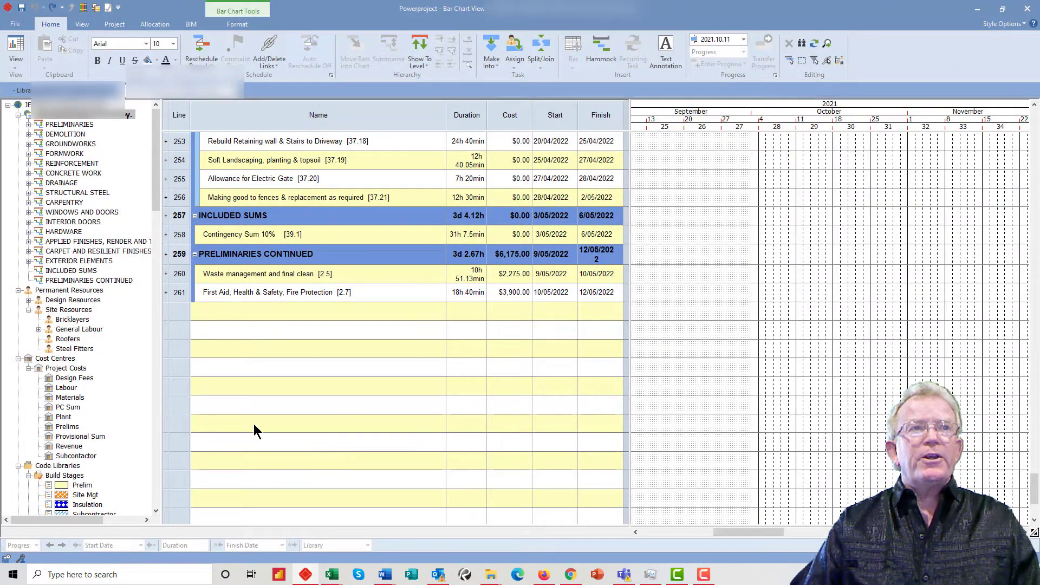
{"action": "right_click", "coordinate": [213, 348]}
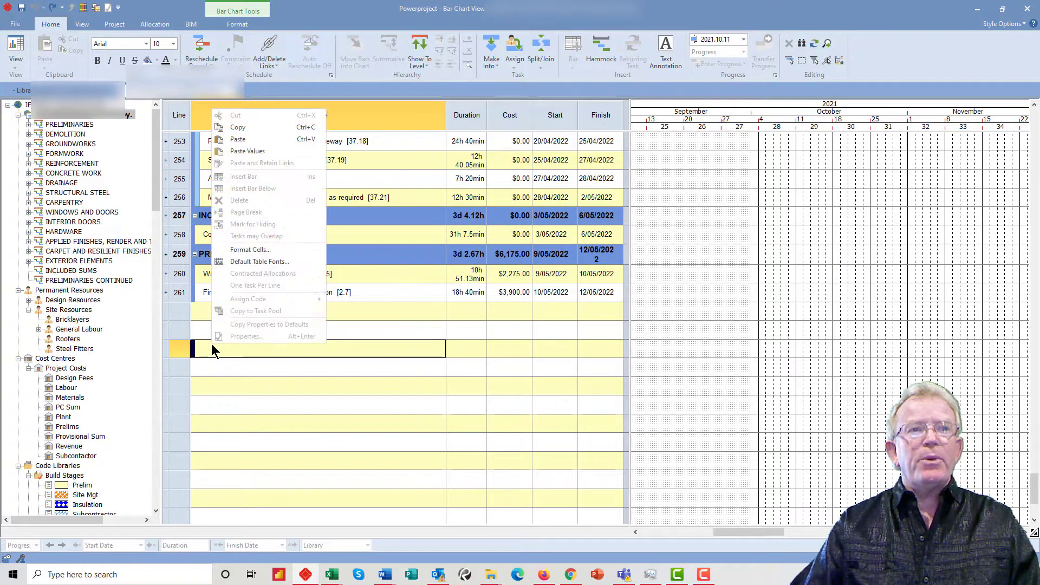
{"action": "left_click", "coordinate": [253, 152]}
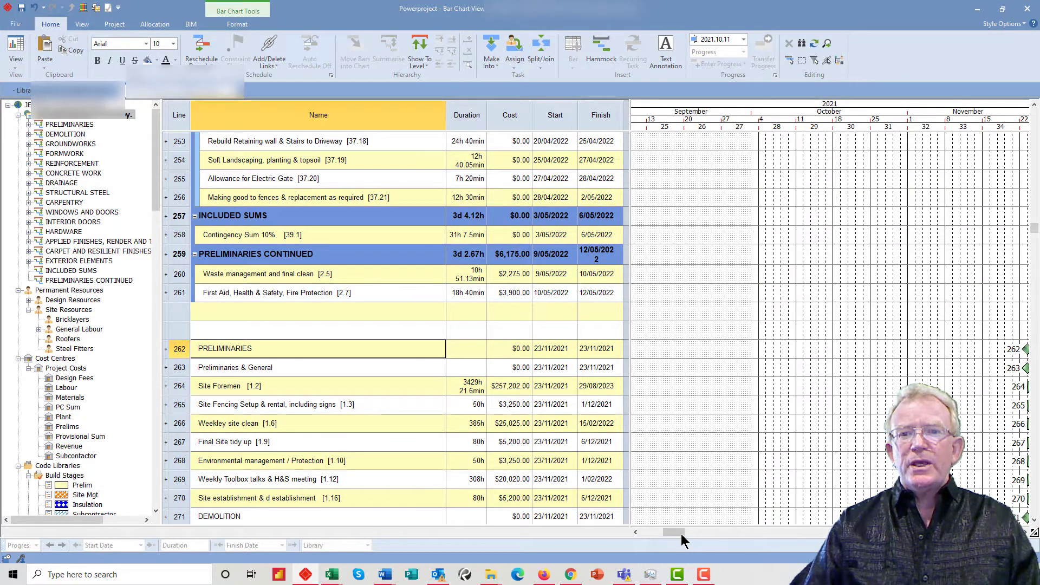
Step: Summarise all the pasted tasks under one summary bar and name it with the project's street address
{"action": "left_click_drag", "start_coordinate": [680, 532], "coordinate": [693, 532]}
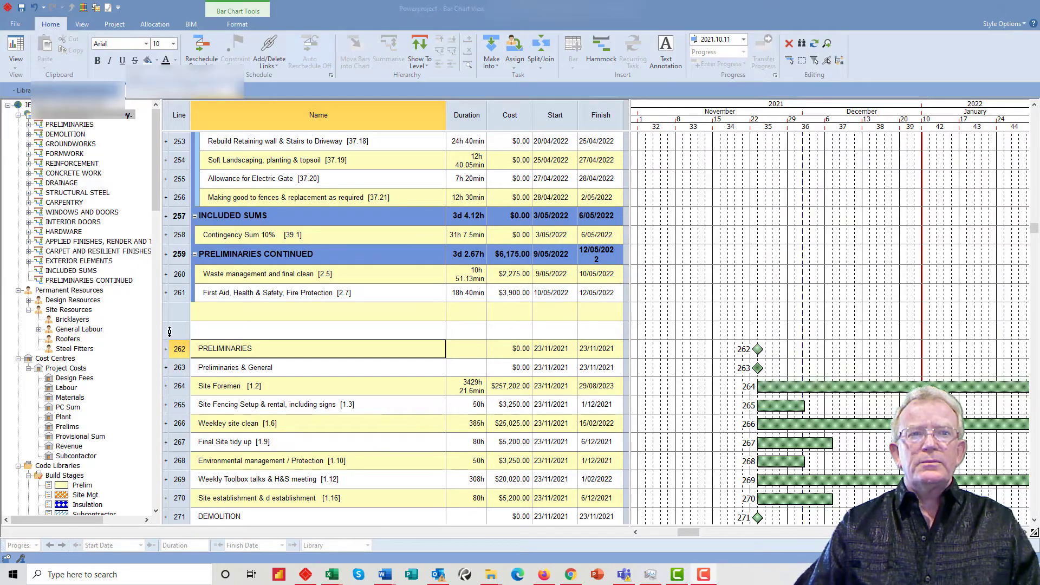
{"action": "left_click_drag", "start_coordinate": [180, 348], "coordinate": [178, 508]}
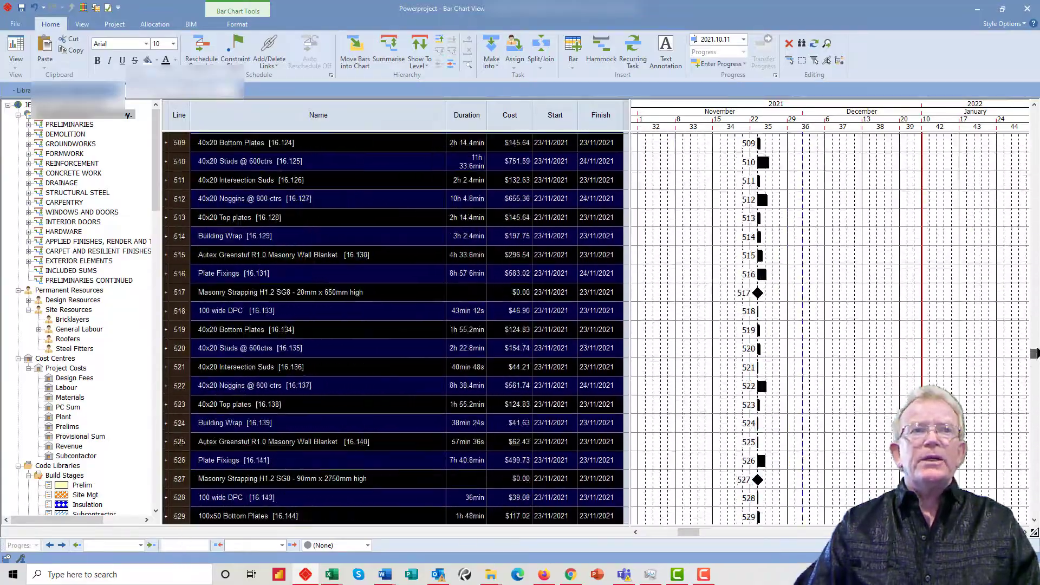
{"action": "left_click_drag", "start_coordinate": [1035, 354], "coordinate": [1033, 234]}
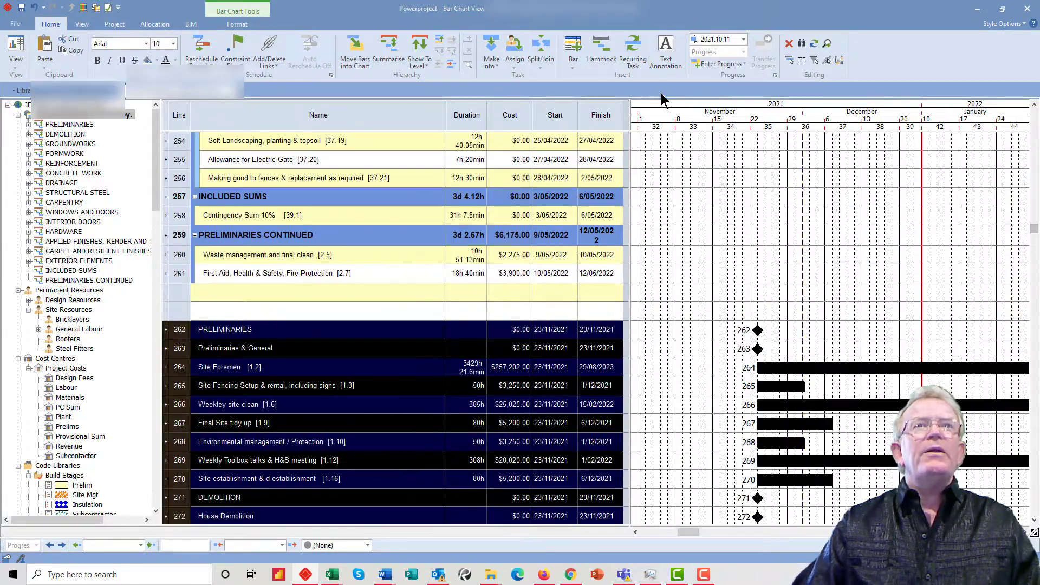
{"action": "left_click", "coordinate": [390, 58]}
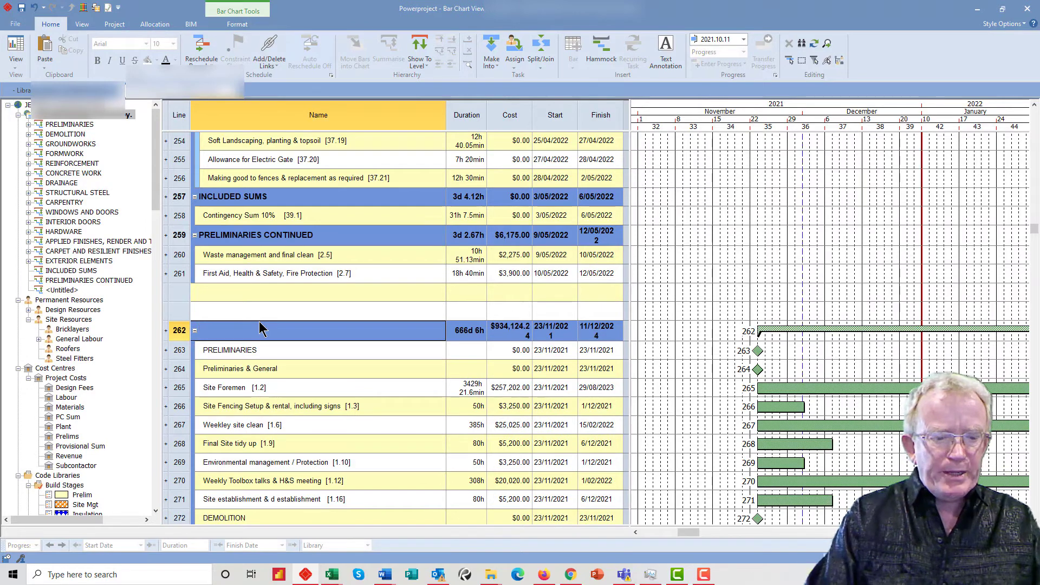
{"action": "type", "text": "286 J"}
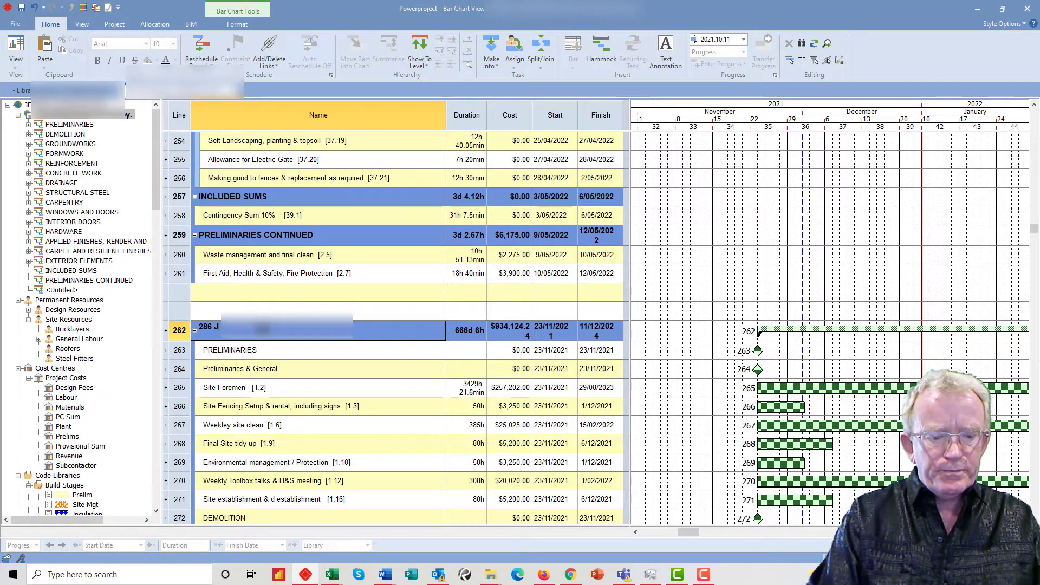
{"action": "type", "text": "e..."}
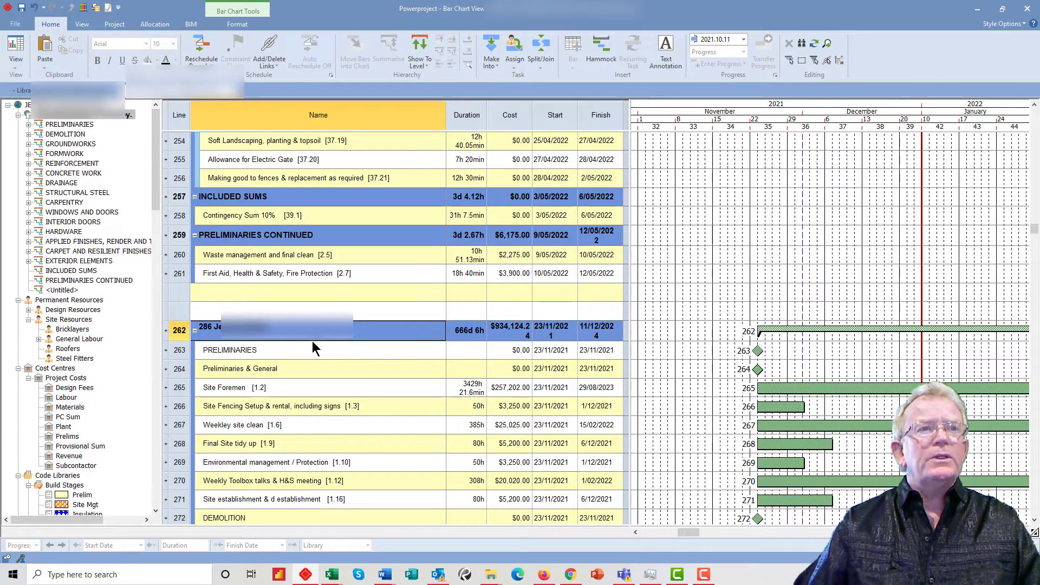
Step: Open the new summary from the project tree, mark it as a project and keep its name
{"action": "left_click", "coordinate": [65, 290]}
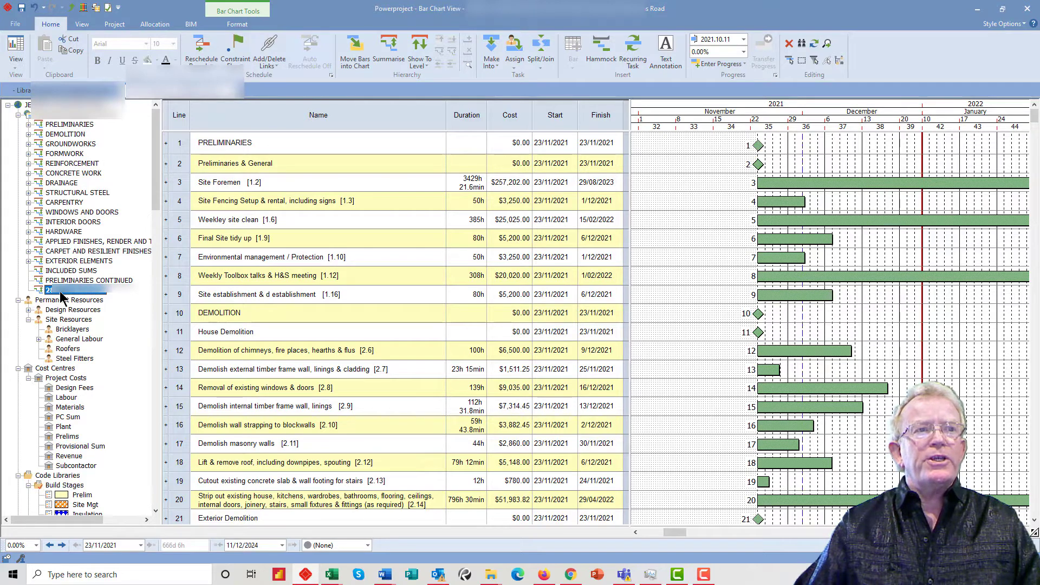
{"action": "right_click", "coordinate": [62, 295]}
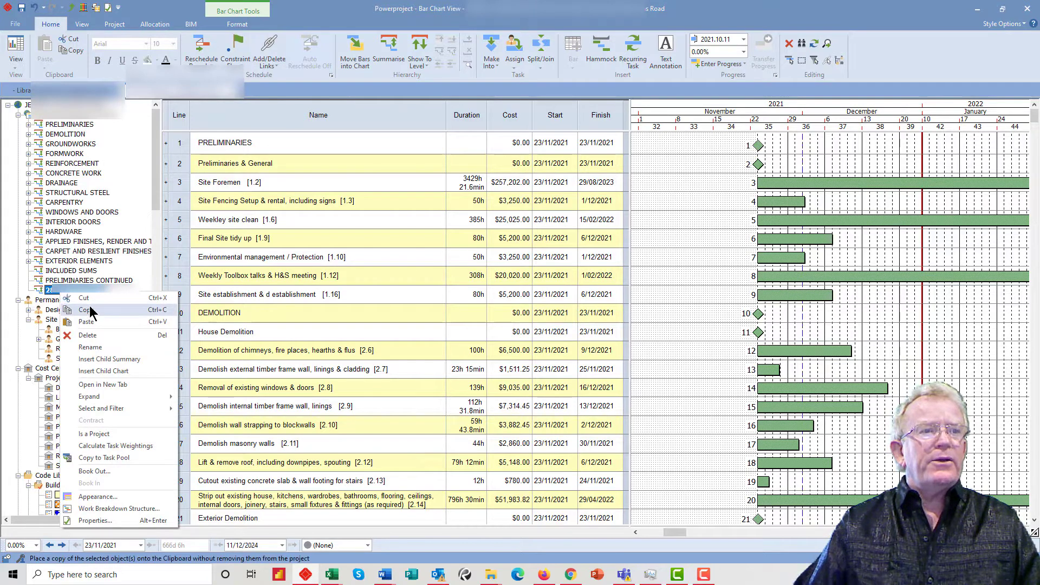
{"action": "left_click", "coordinate": [95, 435]}
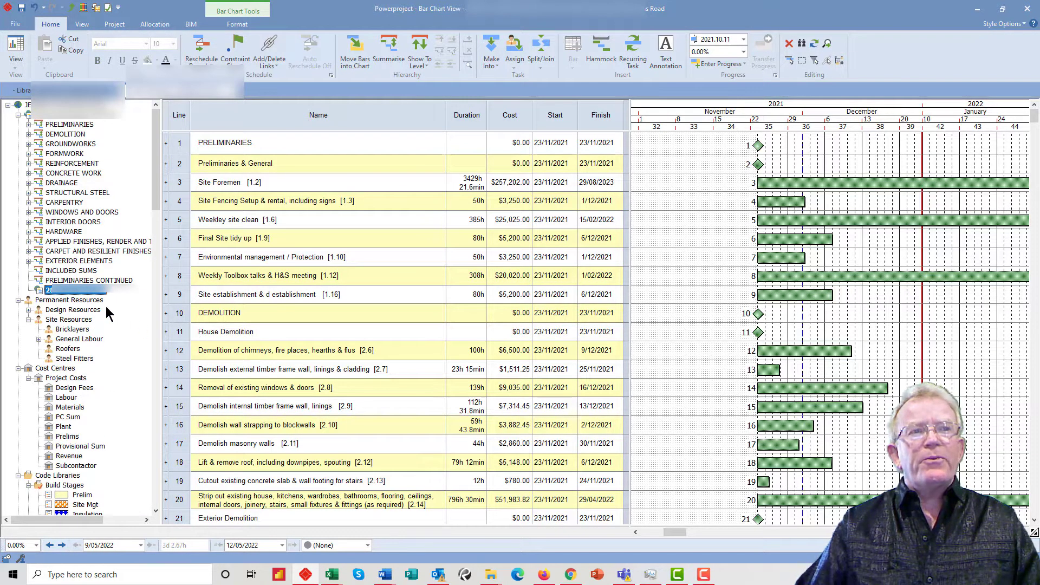
{"action": "left_click", "coordinate": [59, 291]}
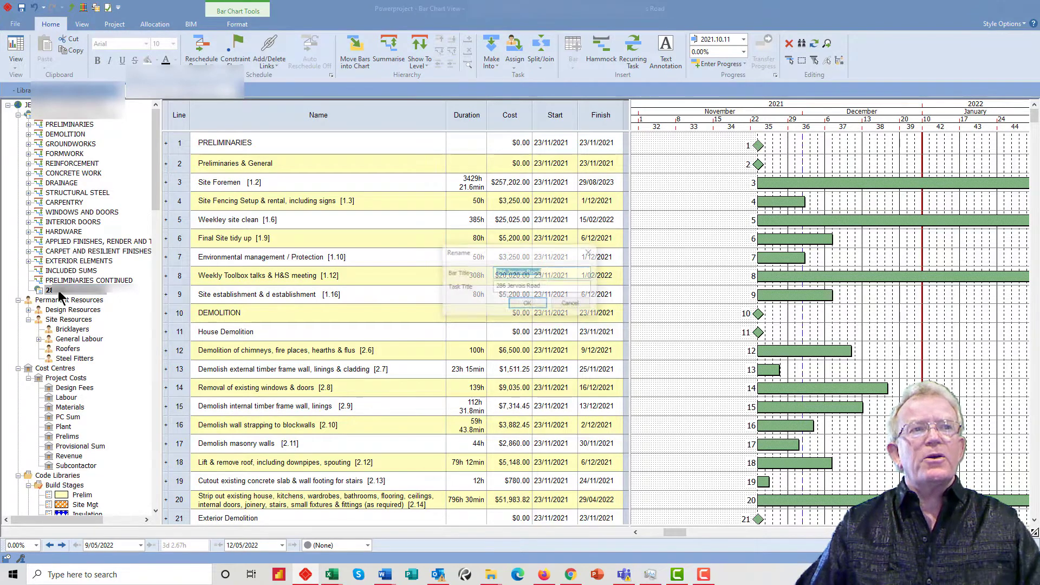
{"action": "left_click", "coordinate": [533, 304]}
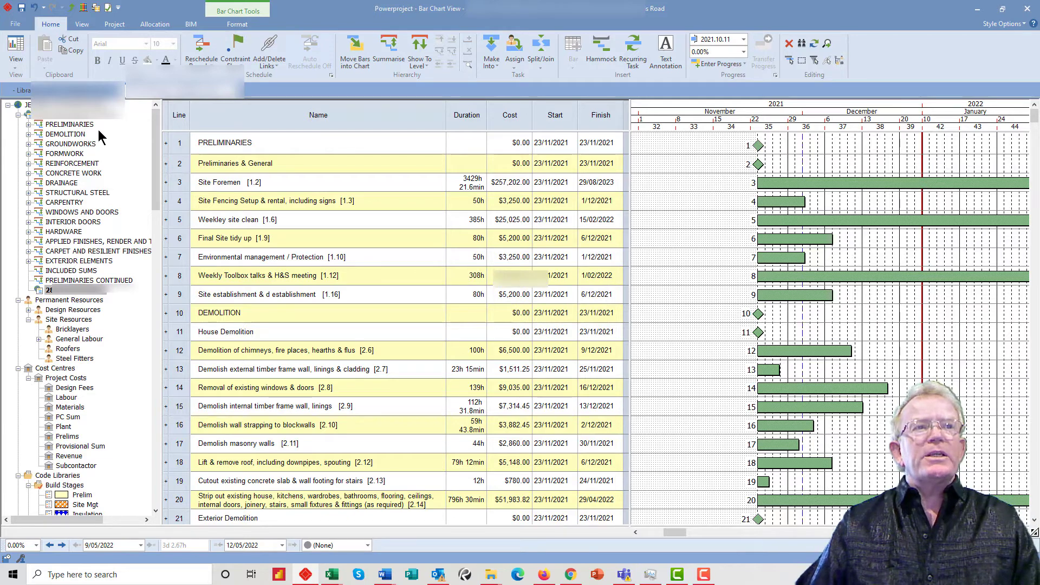
Step: View the original project's bar chart and the overall programme level above it
{"action": "left_click", "coordinate": [76, 116]}
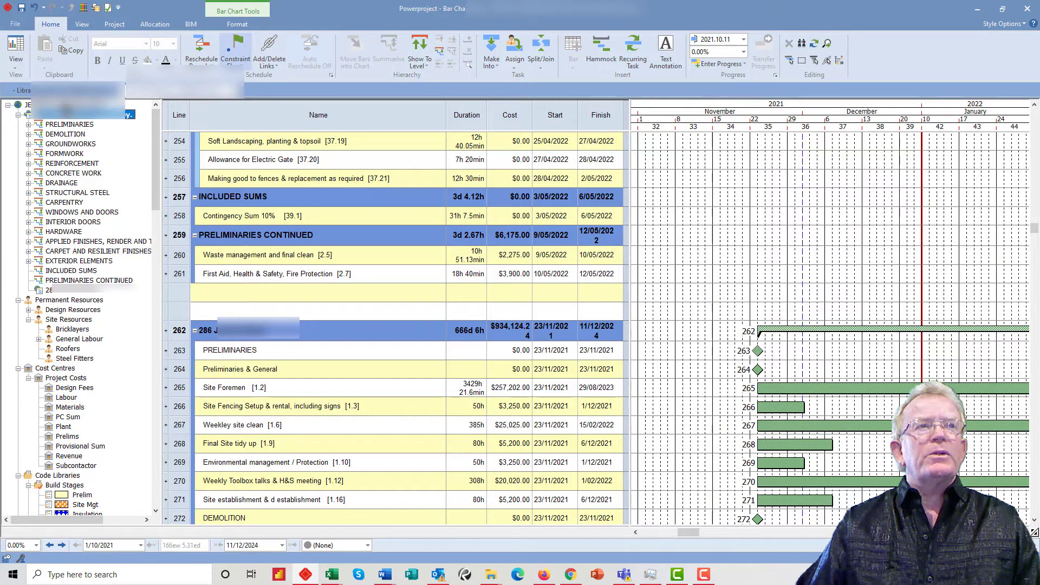
{"action": "left_click", "coordinate": [62, 106]}
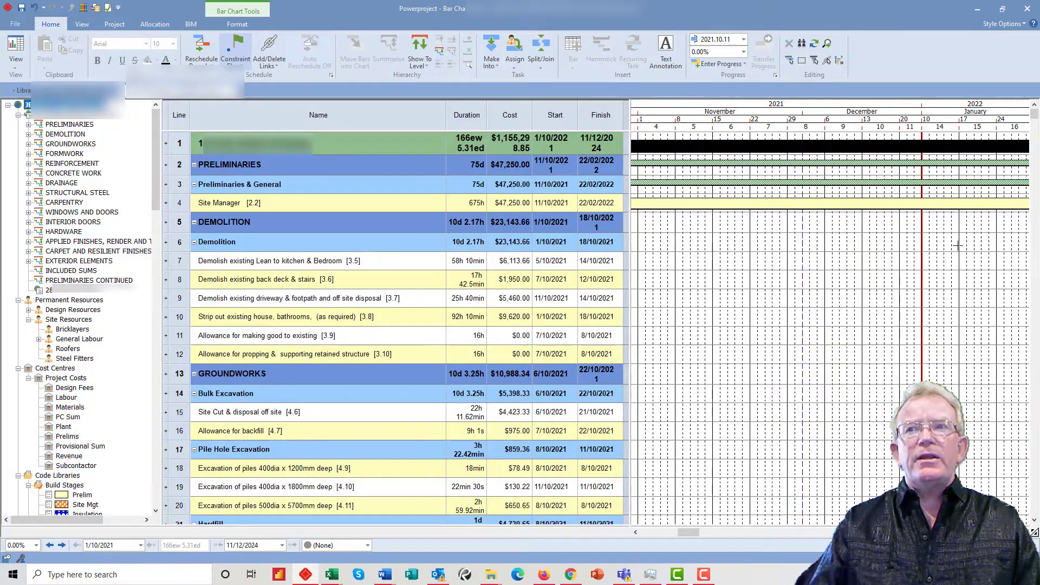
{"action": "mouse_move", "coordinate": [1034, 111]}
{"action": "left_mouse_down"}
{"action": "mouse_move", "coordinate": [1033, 490]}
{"action": "mouse_move", "coordinate": [1034, 113]}
{"action": "left_mouse_up"}
Step: Open the new project and summarise lines 2 to 9, from Preliminaries & General to Site establishment & d establishment
{"action": "double_click", "coordinate": [65, 290]}
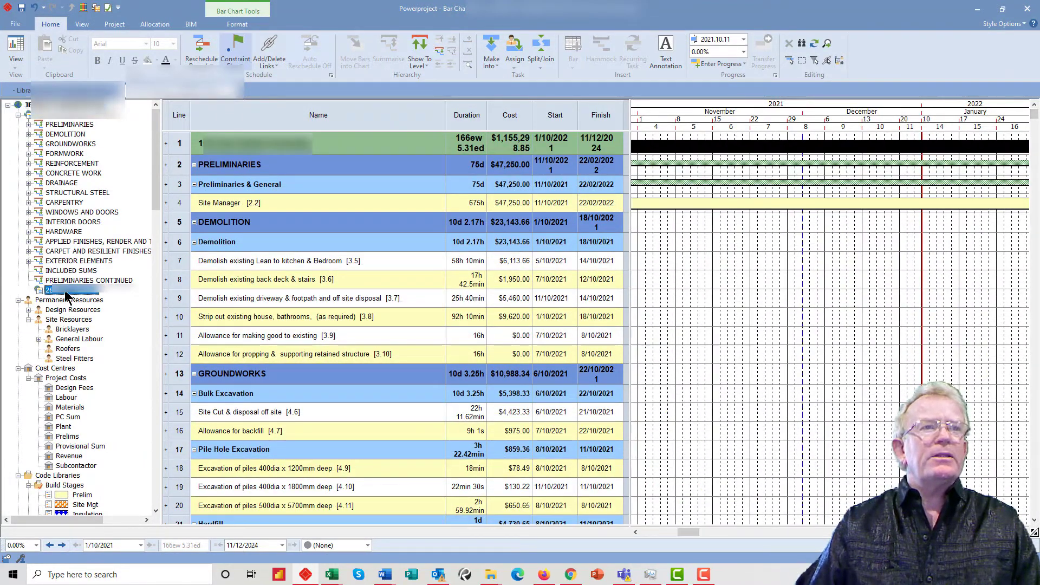
{"action": "left_click", "coordinate": [304, 277]}
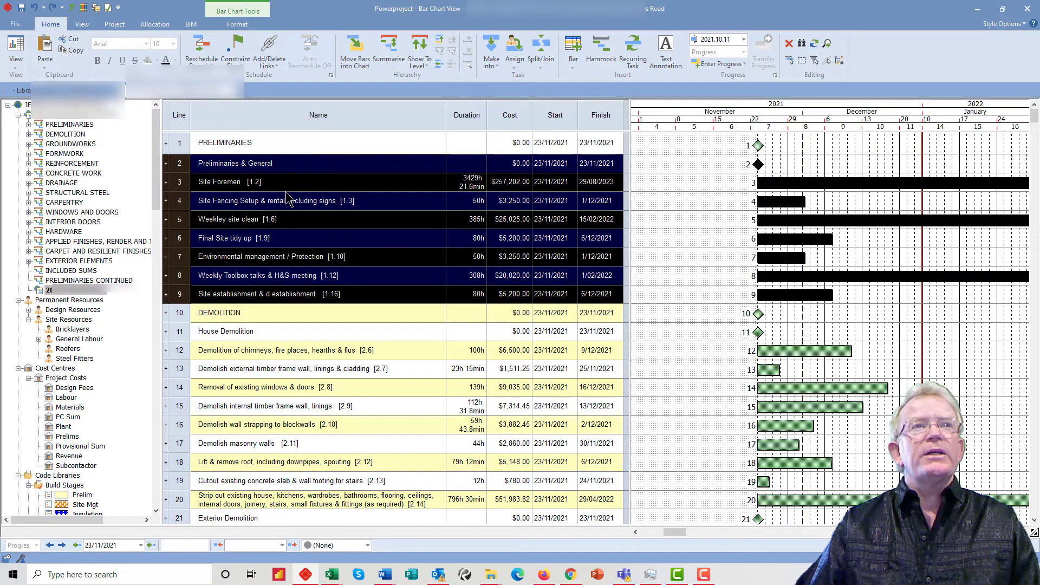
{"action": "left_click", "coordinate": [389, 52]}
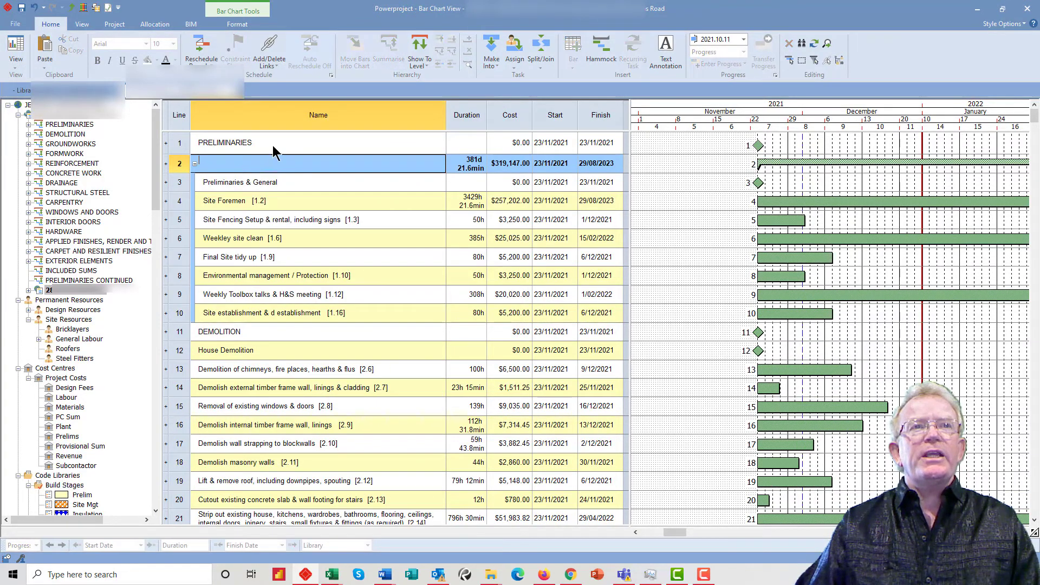
Step: Move the PRELIMINARIES title from line 1 into the name of the new summary bar on line 2
{"action": "left_click", "coordinate": [258, 138]}
{"action": "left_click", "coordinate": [258, 138]}
{"action": "left_click_drag", "start_coordinate": [258, 140], "coordinate": [165, 141]}
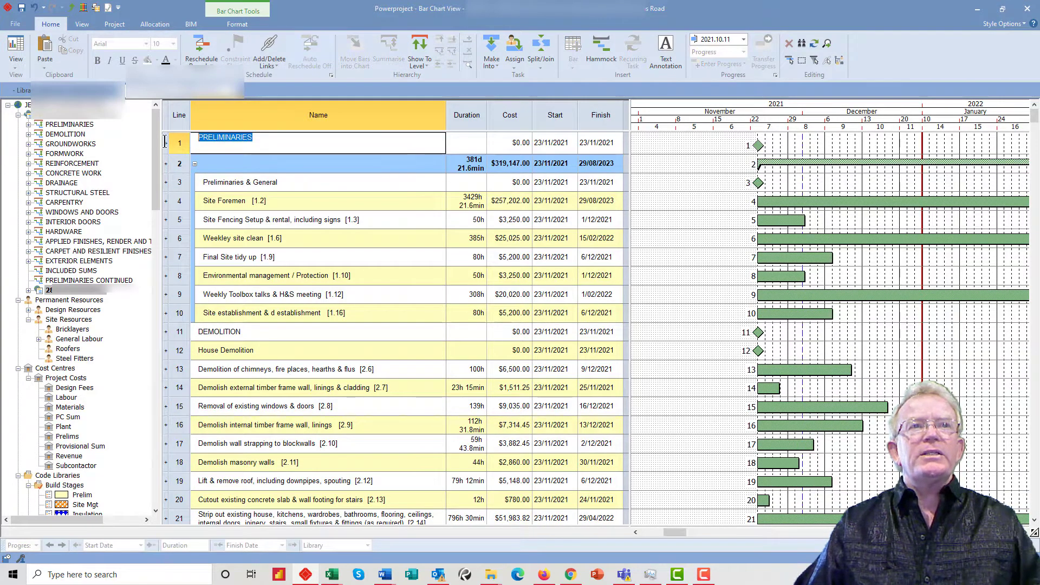
{"action": "key", "text": "ctrl+x"}
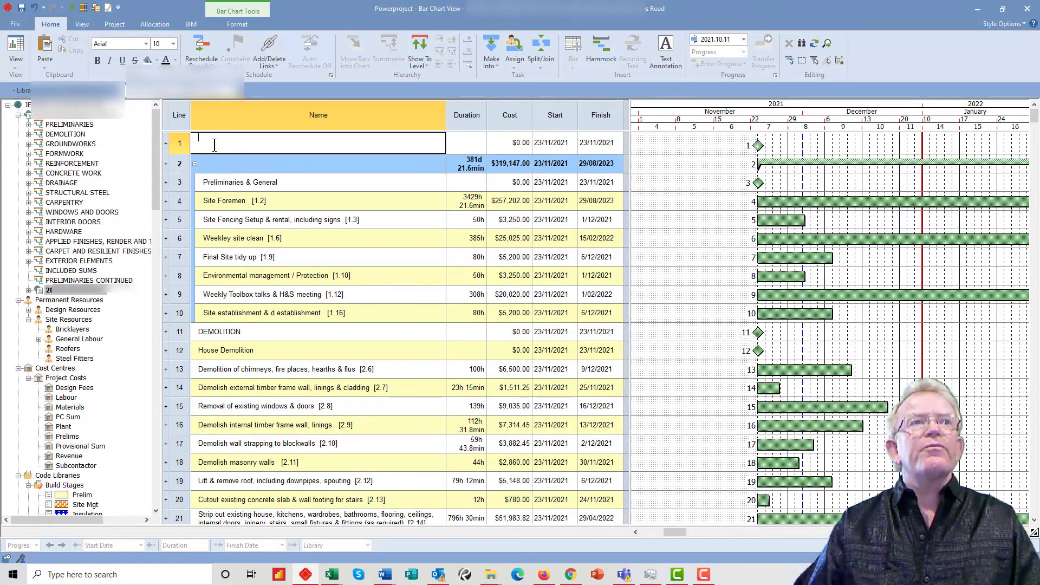
{"action": "left_click", "coordinate": [223, 166]}
{"action": "key", "text": "ctrl+v"}
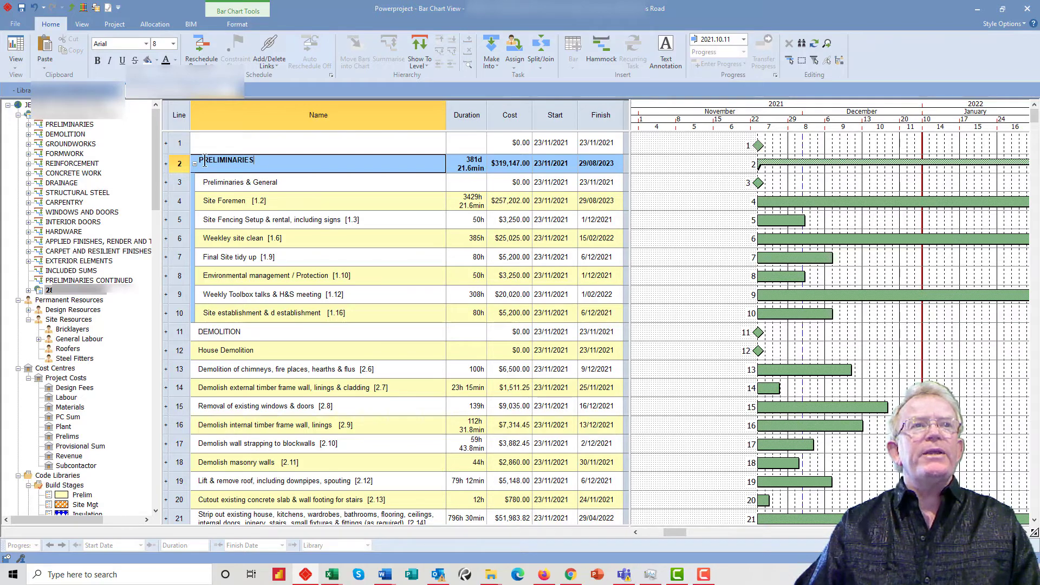
Step: Delete the blank task on line 1 above the PRELIMINARIES summary
{"action": "left_click", "coordinate": [170, 144]}
{"action": "right_click", "coordinate": [176, 145]}
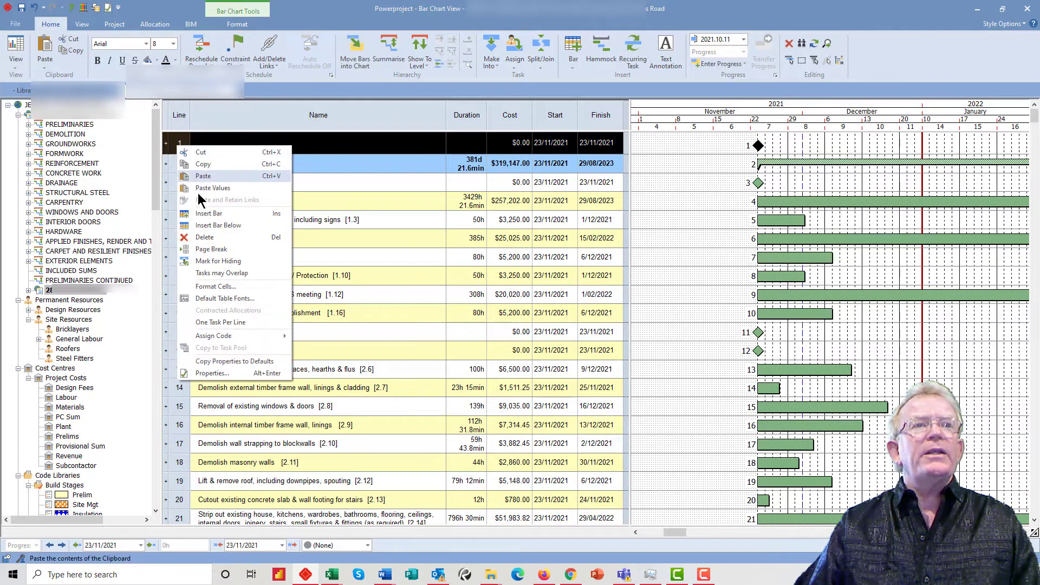
{"action": "left_click", "coordinate": [212, 236]}
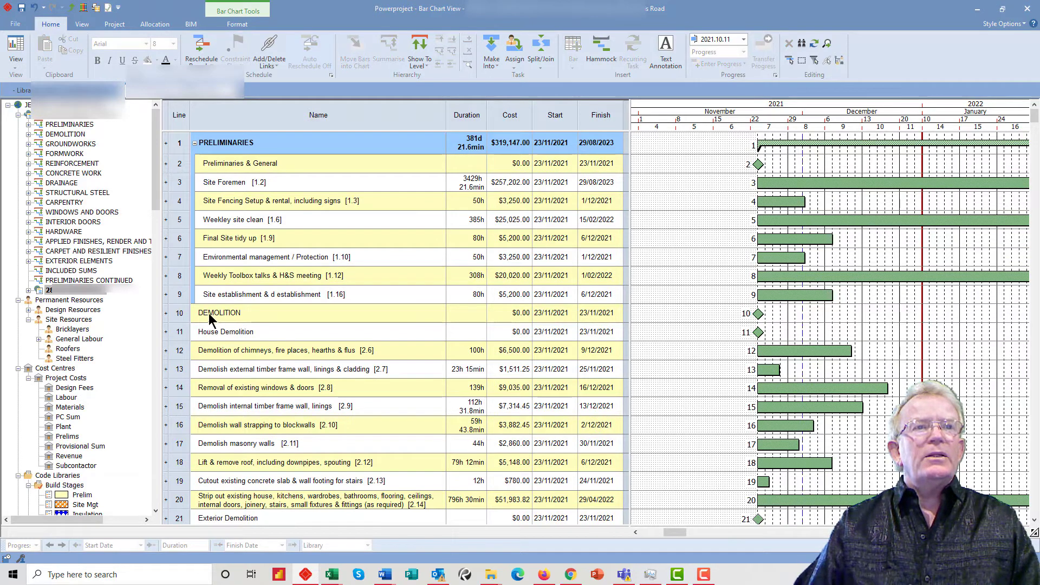
Step: Summarise lines 11 to 20, from House Demolition to the existing house strip-out task [2.14]
{"action": "left_click_drag", "start_coordinate": [179, 331], "coordinate": [208, 283]}
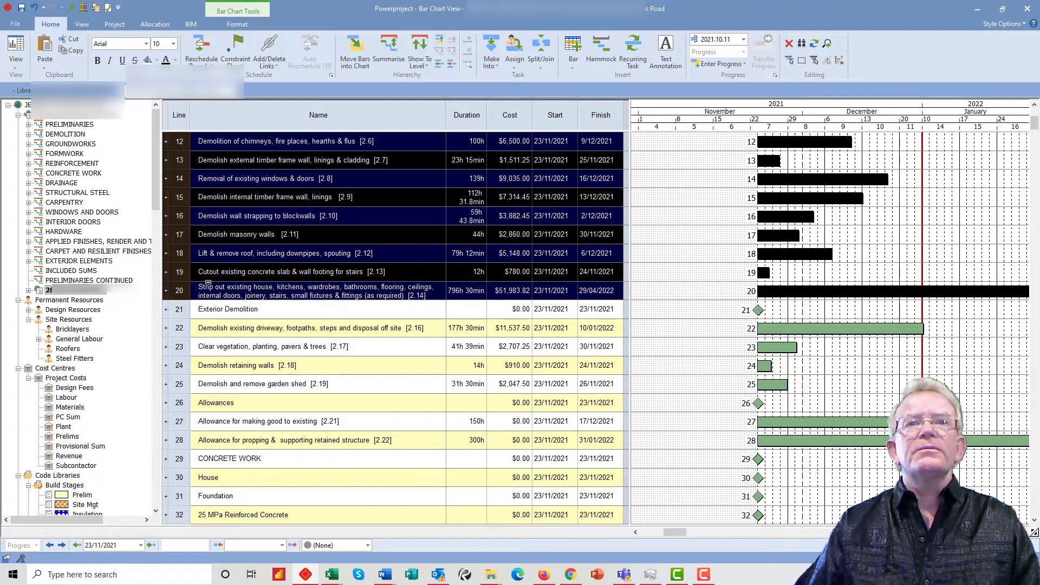
{"action": "left_click", "coordinate": [383, 54]}
Step: Move the DEMOLITION title from line 10 into the name of the unnamed summary bar on line 11
{"action": "scroll", "coordinate": [247, 347], "scroll_direction": "up", "scroll_amount": 3}
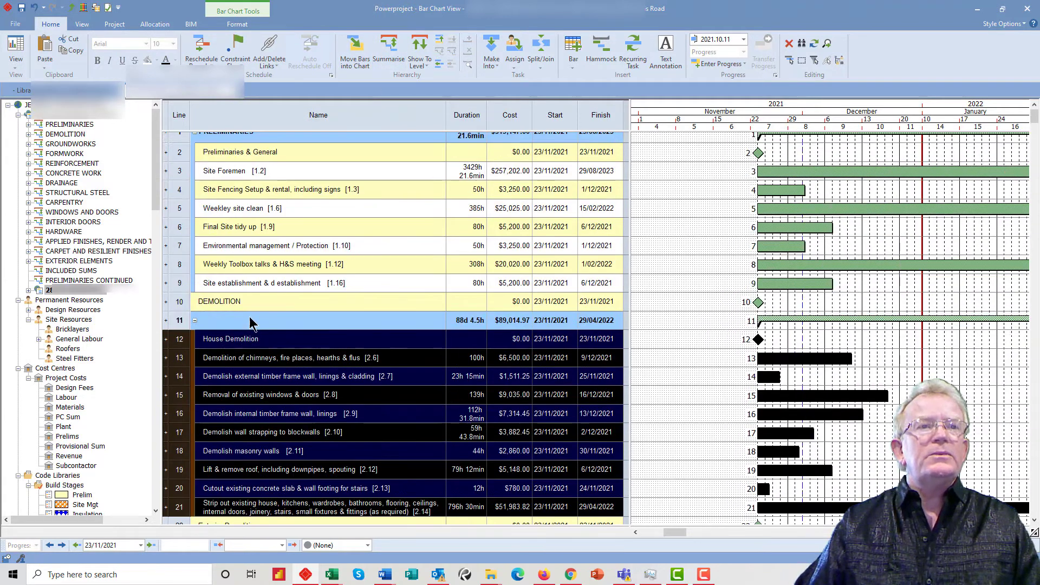
{"action": "left_click", "coordinate": [246, 300]}
{"action": "left_click_drag", "start_coordinate": [246, 300], "coordinate": [165, 300]}
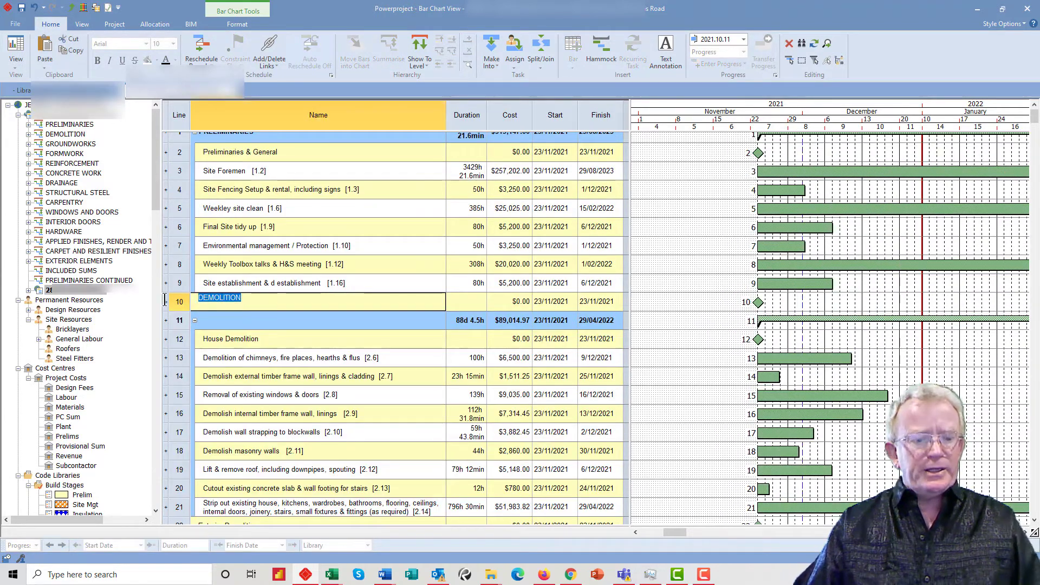
{"action": "key", "text": "ctrl+x"}
{"action": "left_click", "coordinate": [220, 321]}
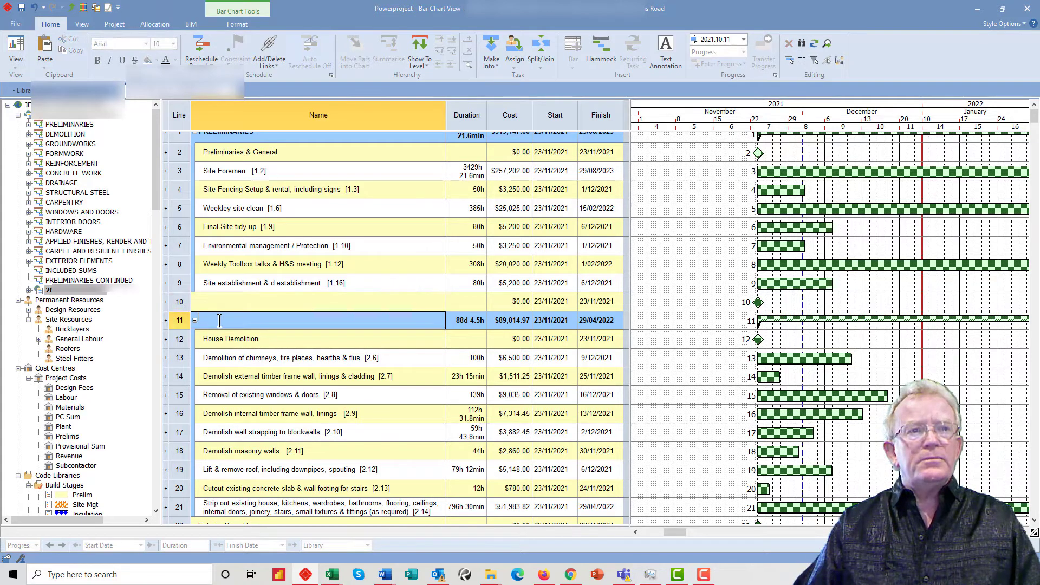
{"action": "key", "text": "ctrl+v"}
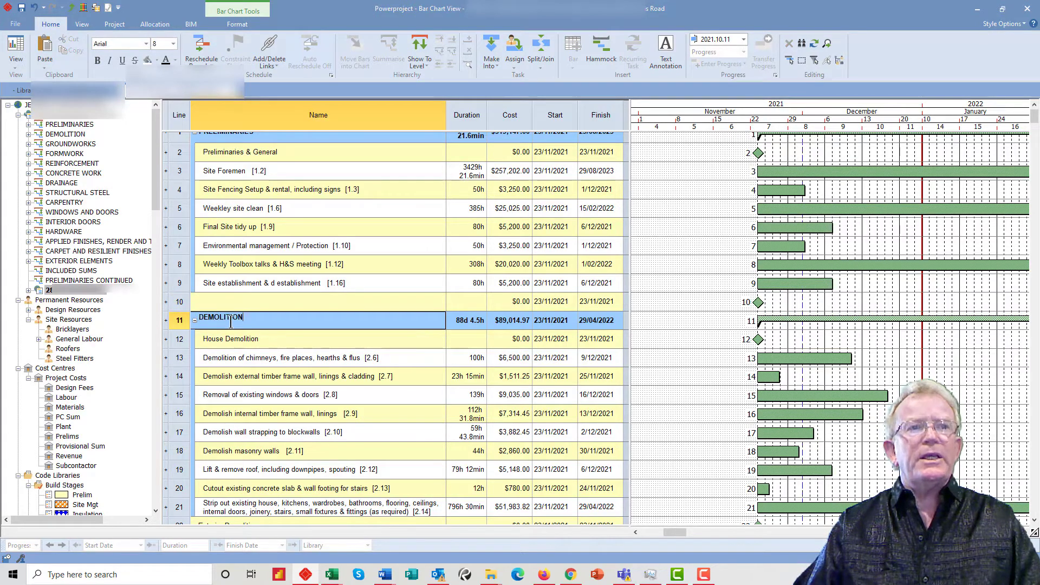
Step: Delete the blank task on line 10 above the DEMOLITION summary
{"action": "left_click", "coordinate": [177, 304]}
{"action": "right_click", "coordinate": [176, 306]}
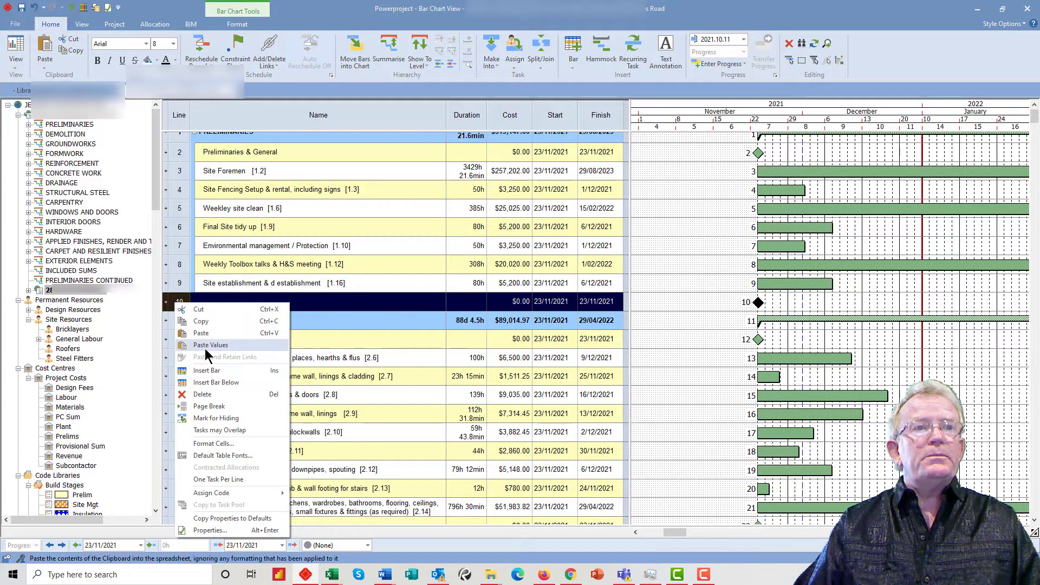
{"action": "left_click", "coordinate": [205, 394]}
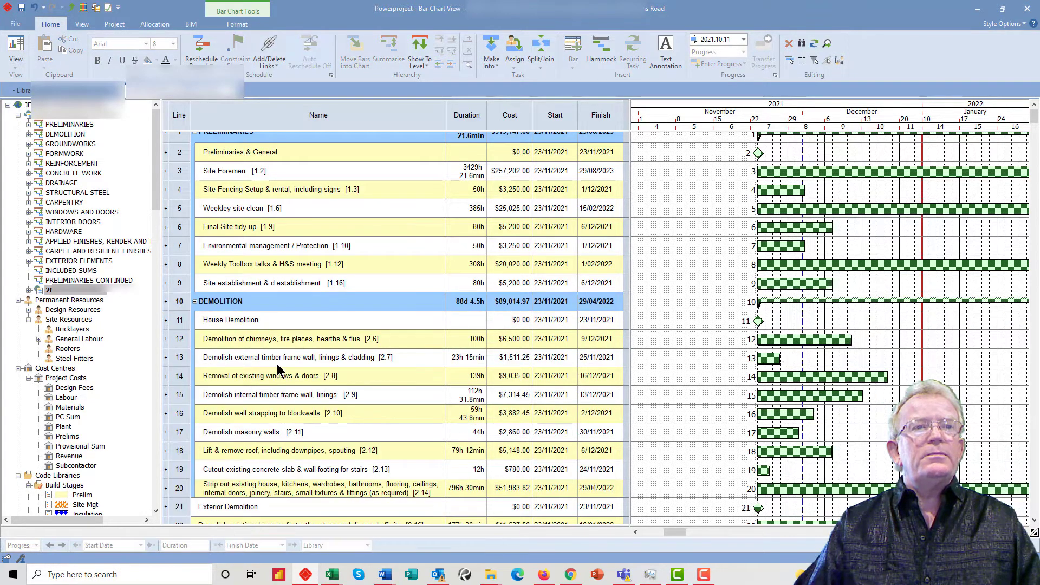